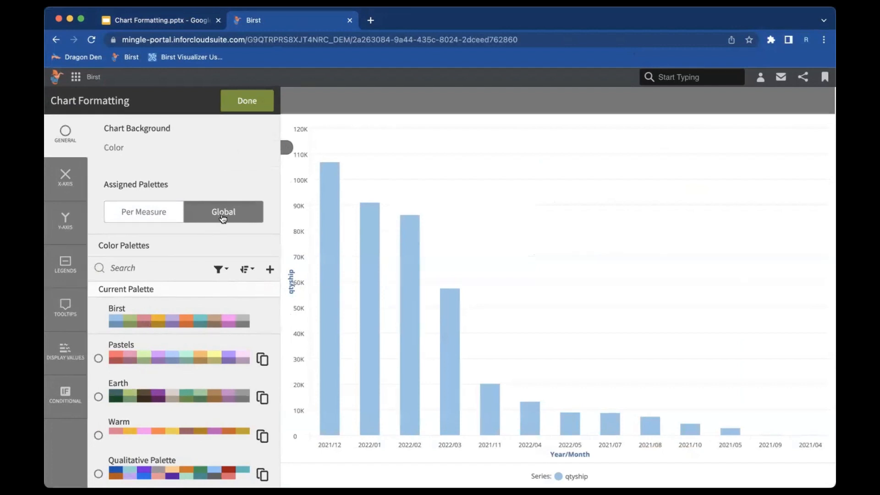
- Assign palettes per measure, browse the Cool palette for qtyship, and show the X-Axis settings
{"action": "left_click", "coordinate": [152, 219]}
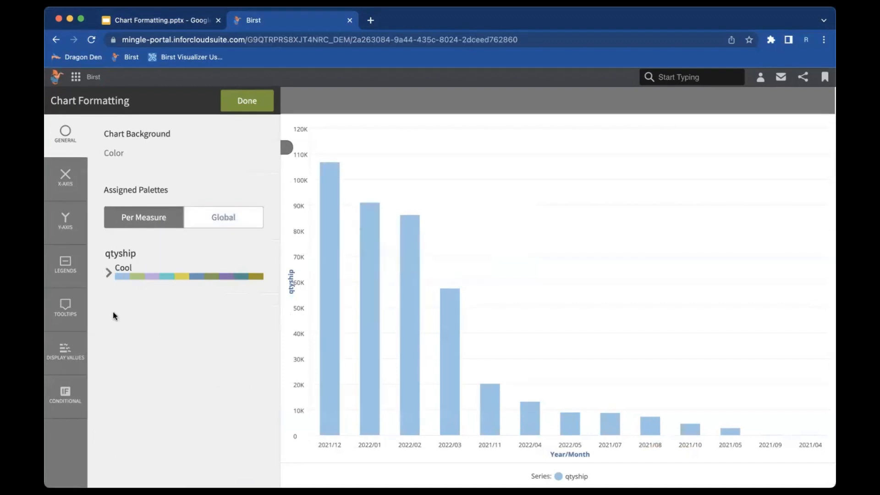
{"action": "left_click", "coordinate": [110, 275]}
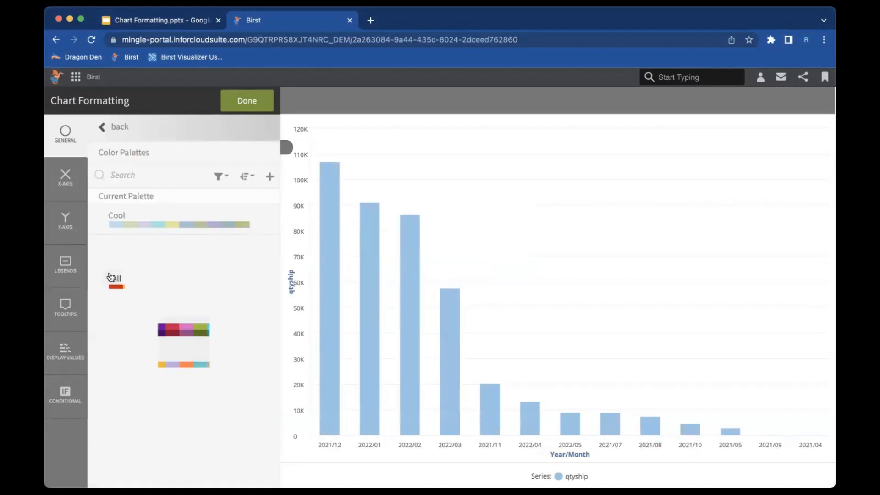
{"action": "scroll", "coordinate": [130, 305], "scroll_direction": "down", "scroll_amount": 5}
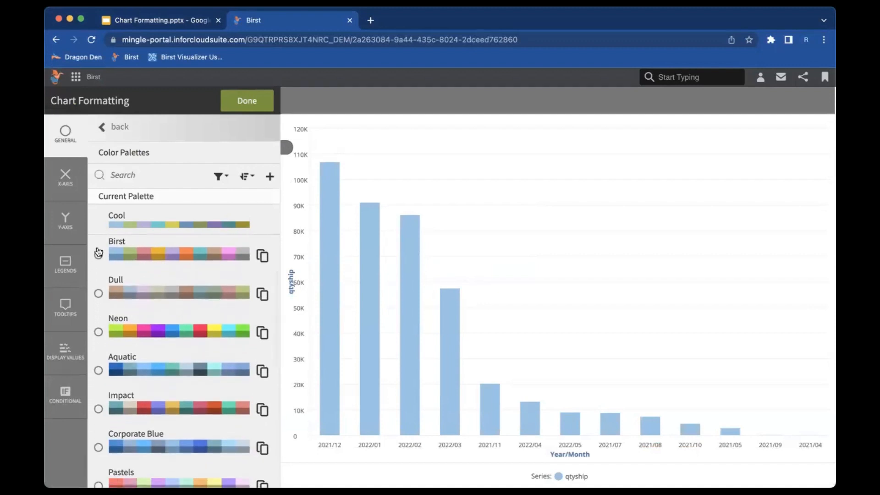
{"action": "left_click", "coordinate": [65, 179]}
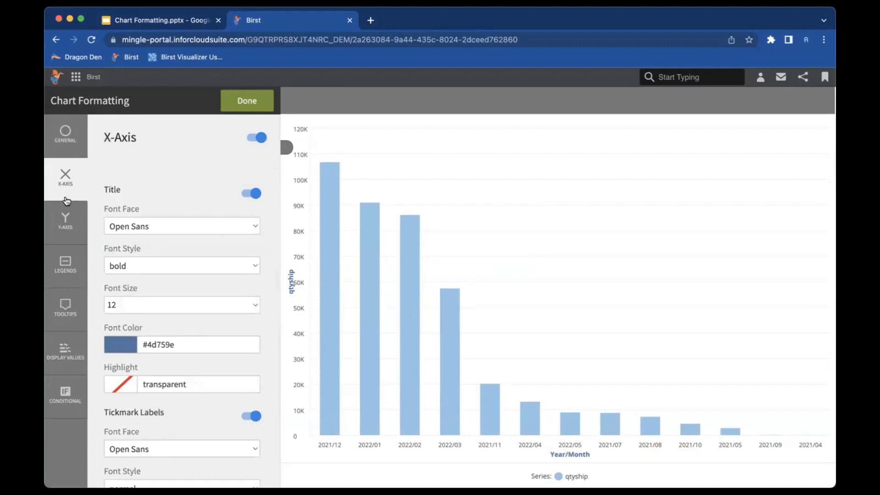
- Toggle the x-axis and its Year/Month title off and back on, leaving both visible
{"action": "left_click", "coordinate": [67, 222]}
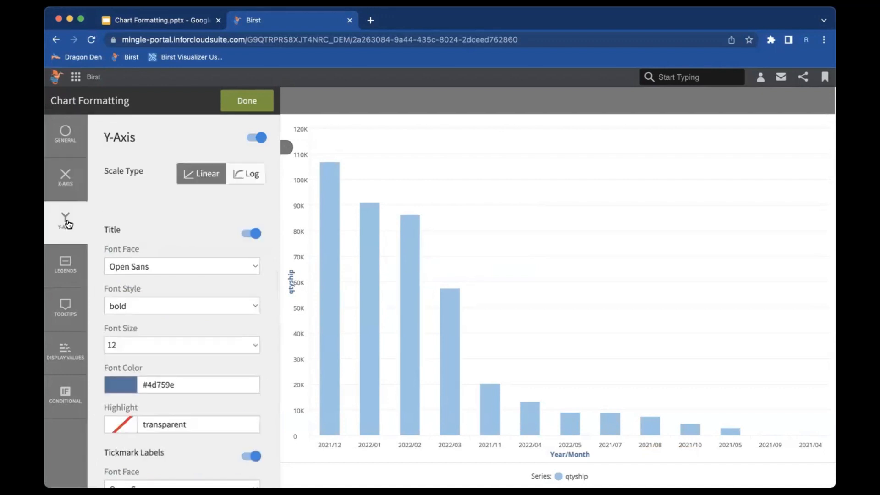
{"action": "left_click", "coordinate": [71, 190]}
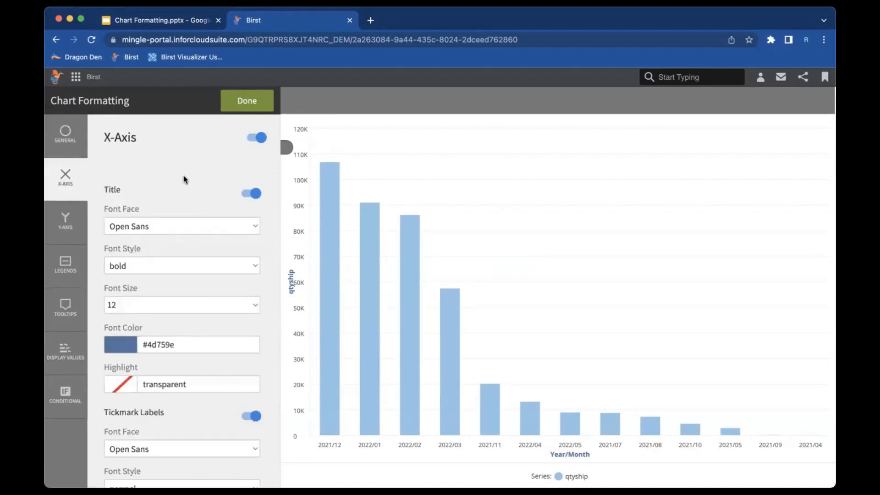
{"action": "left_click", "coordinate": [263, 143]}
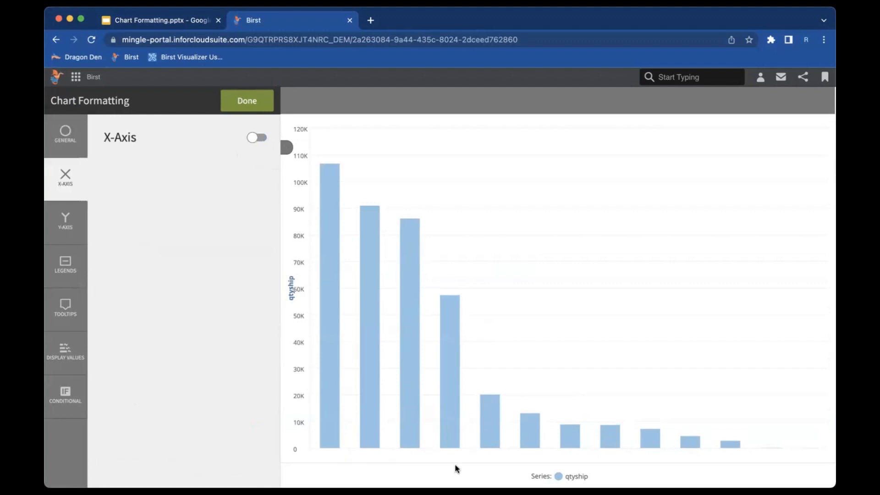
{"action": "left_click", "coordinate": [256, 138]}
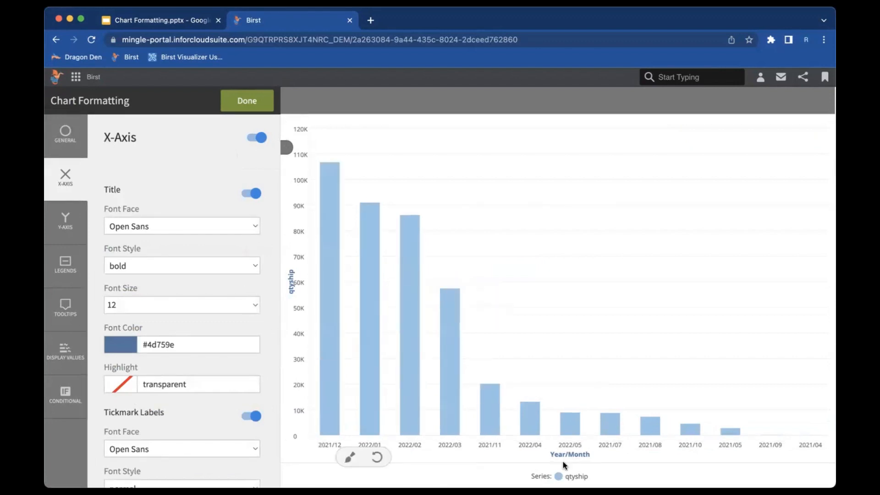
{"action": "left_click", "coordinate": [253, 194]}
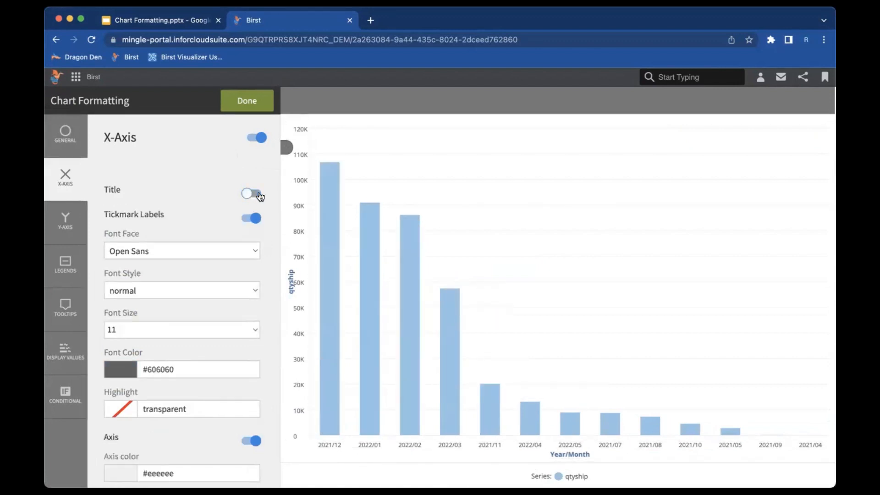
{"action": "mouse_move", "coordinate": [551, 455]}
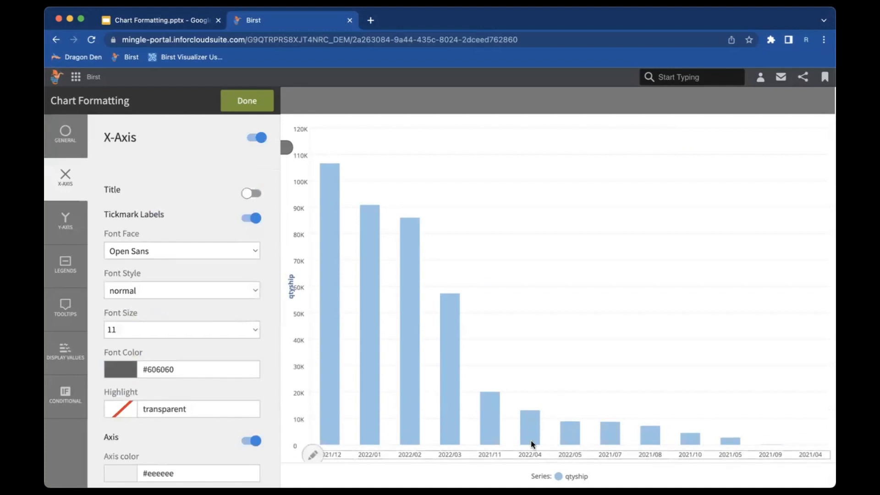
{"action": "left_click", "coordinate": [248, 194]}
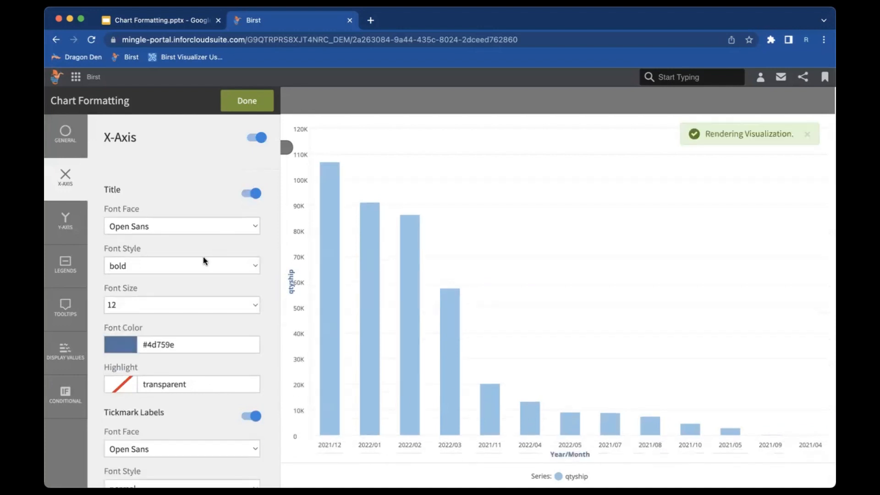
- Keep the x-axis tick labels in normal font style
{"action": "scroll", "coordinate": [199, 273], "scroll_direction": "down", "scroll_amount": 1}
{"action": "scroll", "coordinate": [199, 273], "scroll_direction": "down", "scroll_amount": 5}
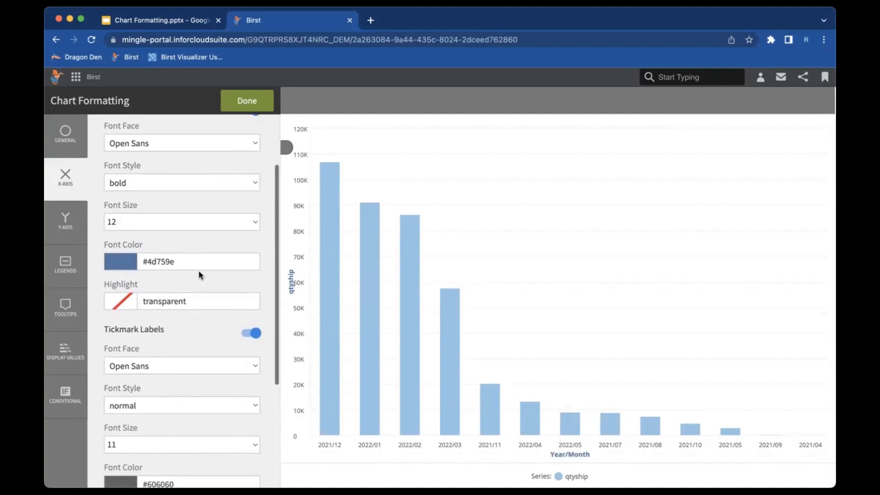
{"action": "scroll", "coordinate": [199, 273], "scroll_direction": "down", "scroll_amount": 3}
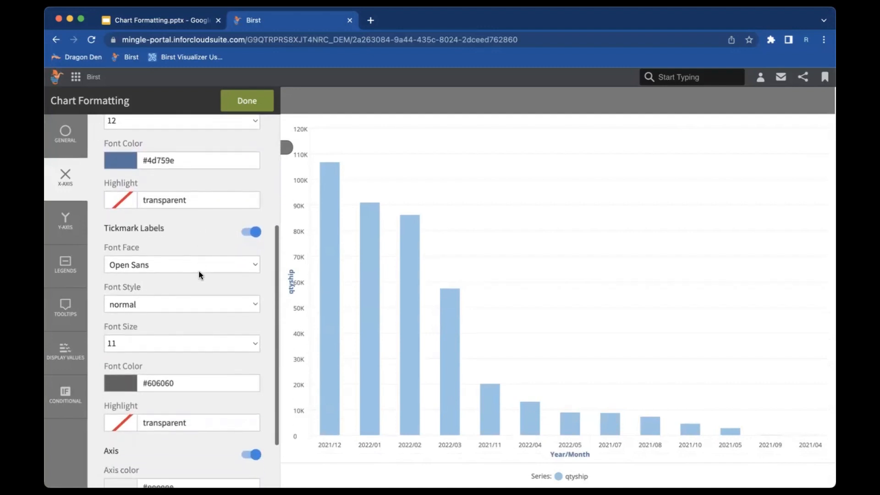
{"action": "left_click", "coordinate": [175, 274]}
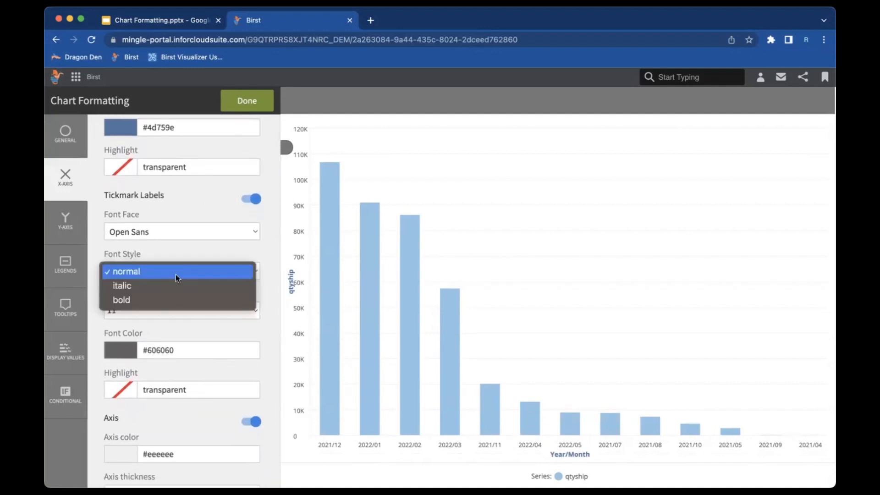
{"action": "left_click", "coordinate": [183, 260]}
{"action": "scroll", "coordinate": [185, 257], "scroll_direction": "down", "scroll_amount": 1}
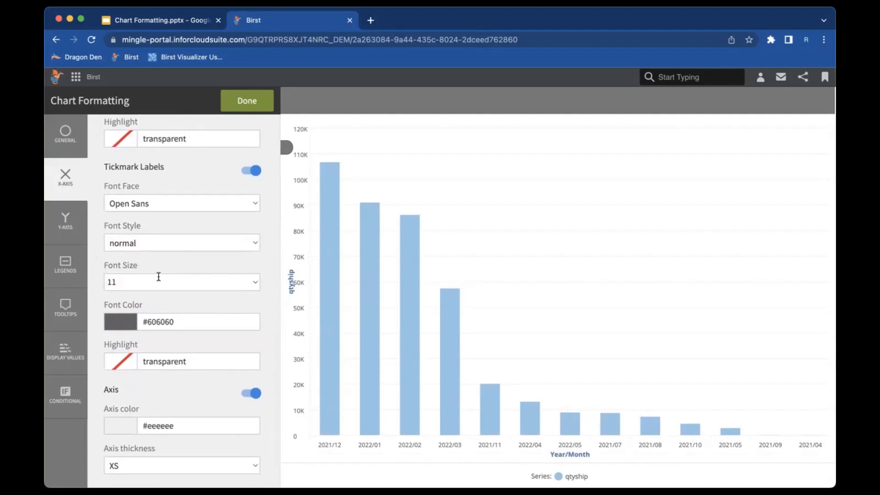
- Place the series legend at the top of the chart, check bar values, and show Tooltips settings
{"action": "left_click", "coordinate": [71, 264]}
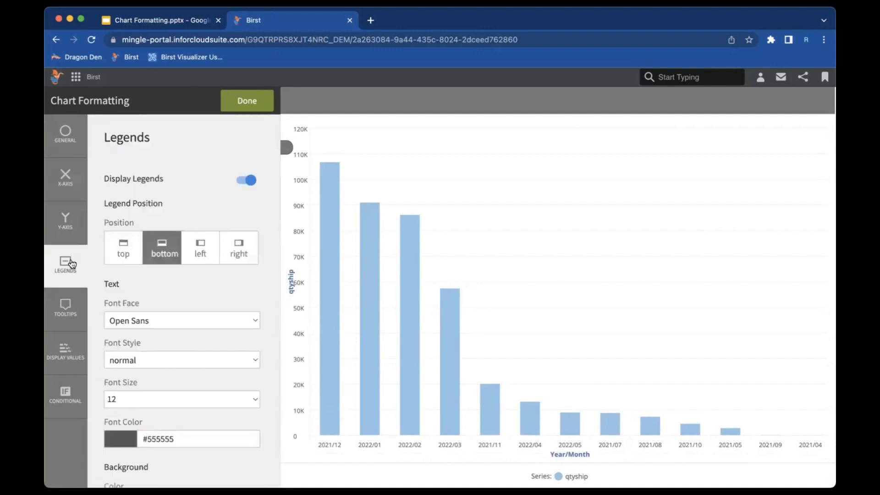
{"action": "mouse_move", "coordinate": [541, 455]}
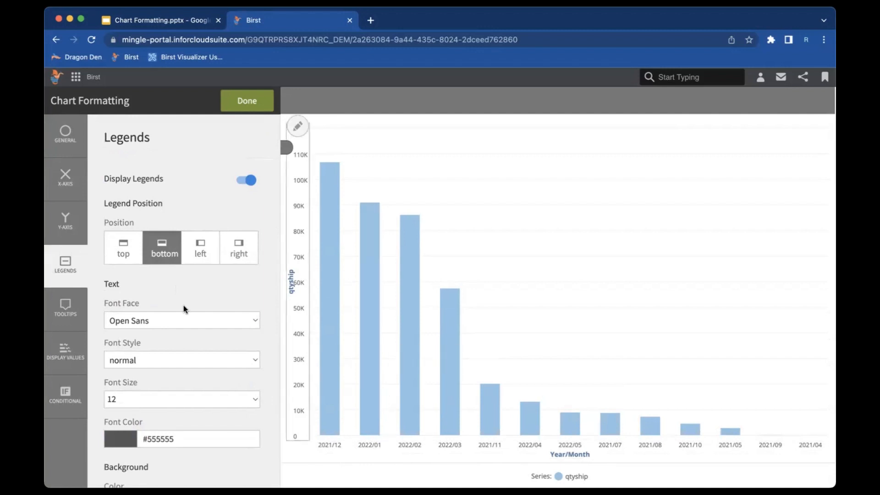
{"action": "left_click", "coordinate": [123, 249]}
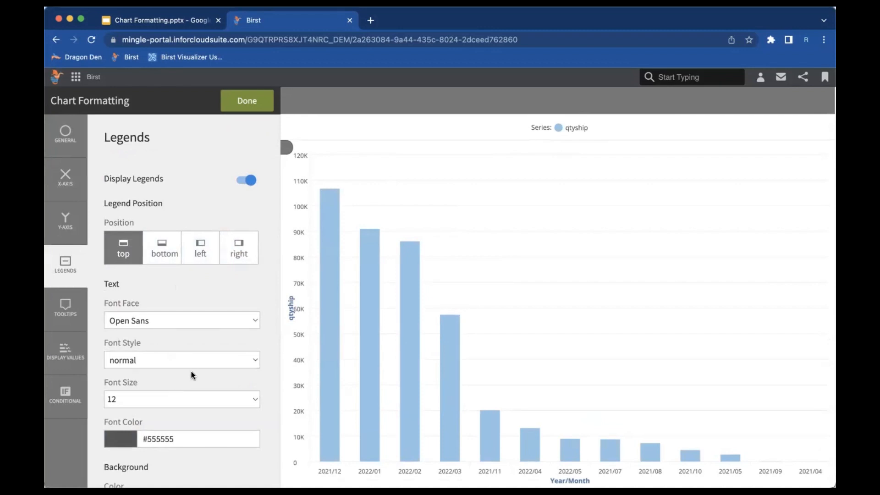
{"action": "mouse_move", "coordinate": [326, 250]}
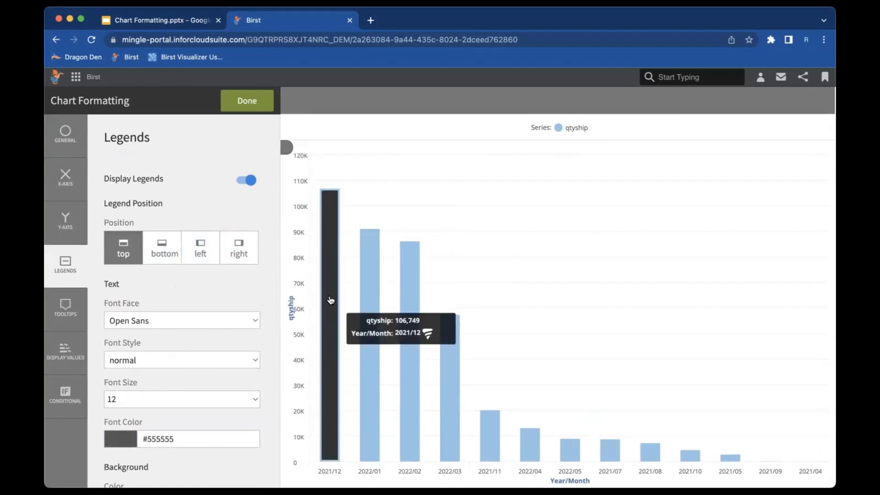
{"action": "mouse_move", "coordinate": [373, 300]}
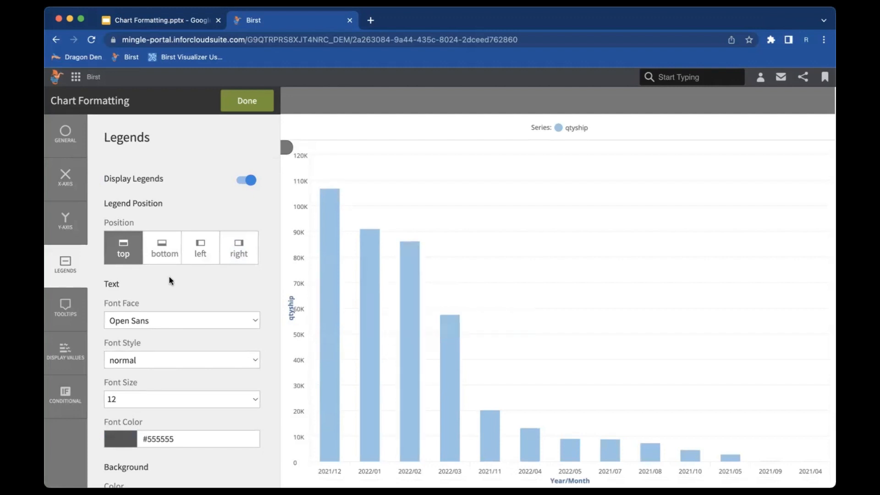
{"action": "left_click", "coordinate": [67, 307]}
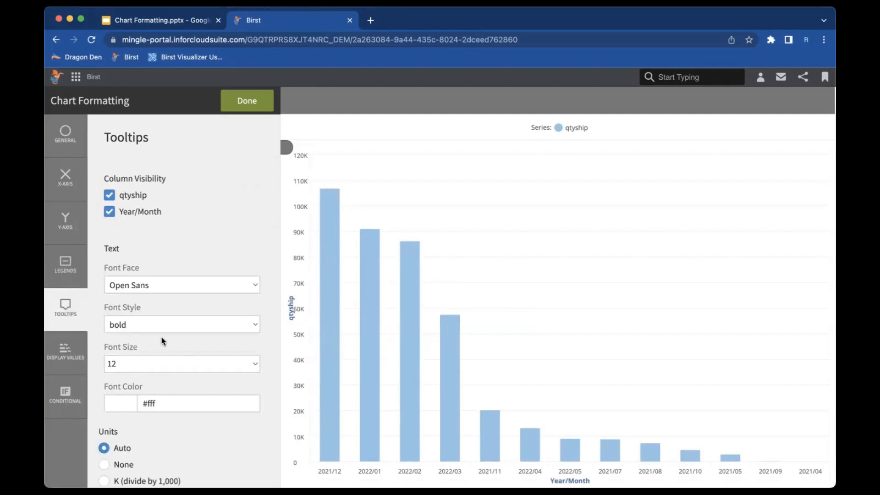
- Review the tooltip units, suffix and decimal precision options, then close chart formatting with Done
{"action": "scroll", "coordinate": [160, 314], "scroll_direction": "down", "scroll_amount": 3}
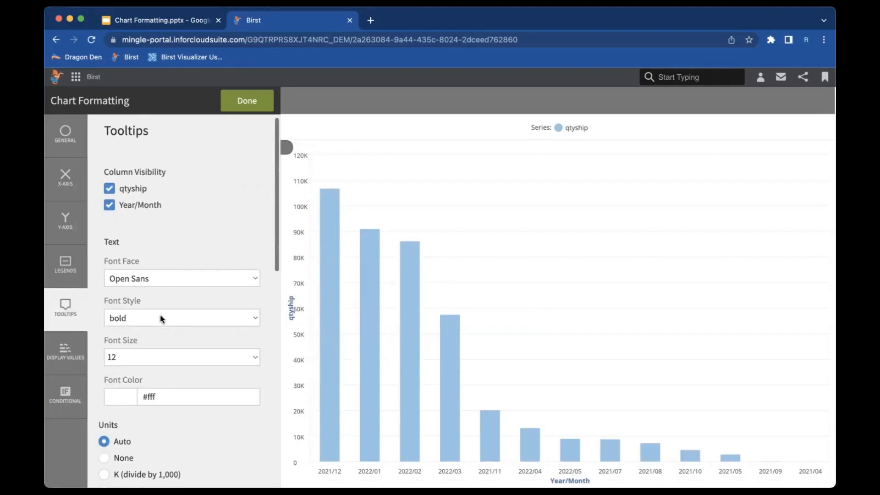
{"action": "scroll", "coordinate": [161, 315], "scroll_direction": "down", "scroll_amount": 3}
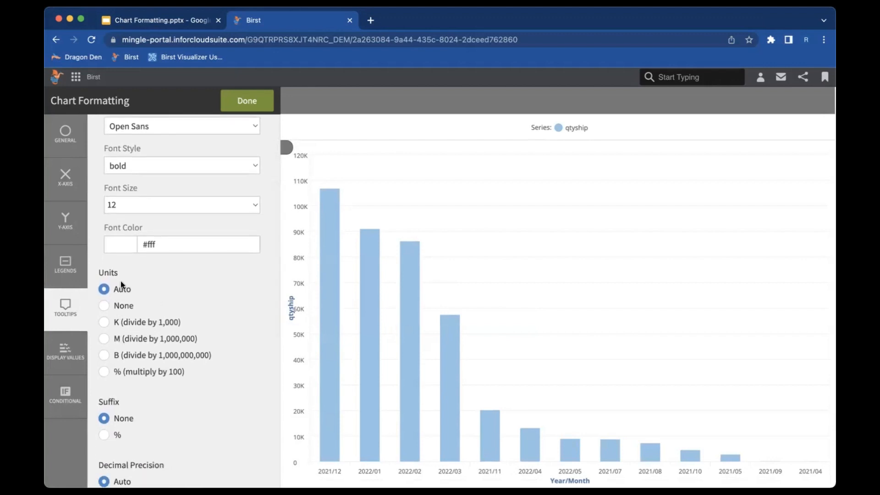
{"action": "scroll", "coordinate": [121, 353], "scroll_direction": "down", "scroll_amount": 4}
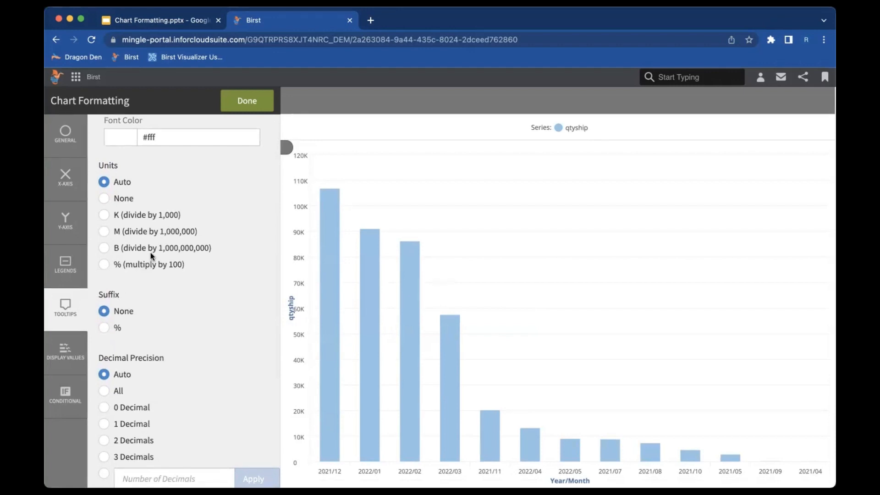
{"action": "left_click", "coordinate": [252, 103]}
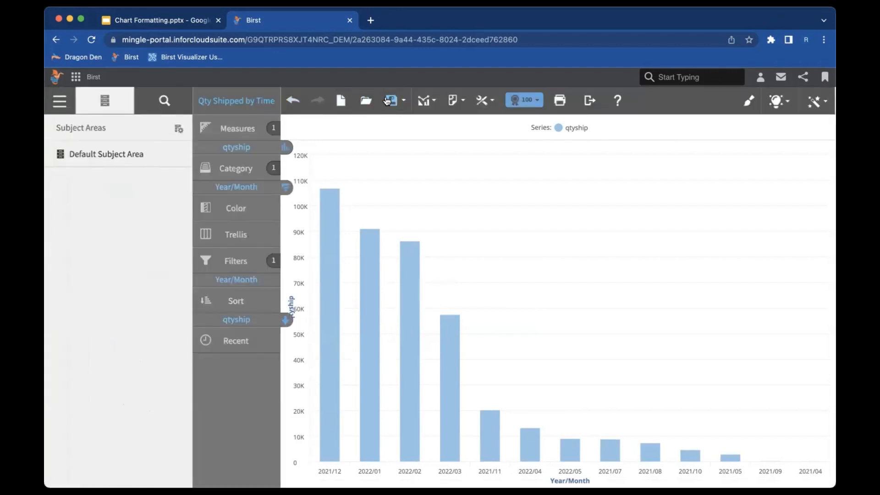
- Turn on Display Values in Chart Settings so bars show labels like 106.7K and 91K
{"action": "left_click", "coordinate": [433, 104]}
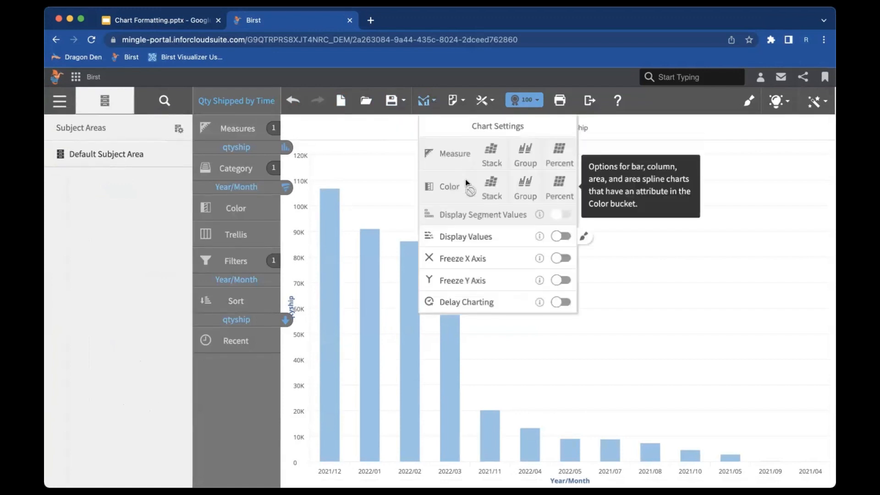
{"action": "mouse_move", "coordinate": [540, 244]}
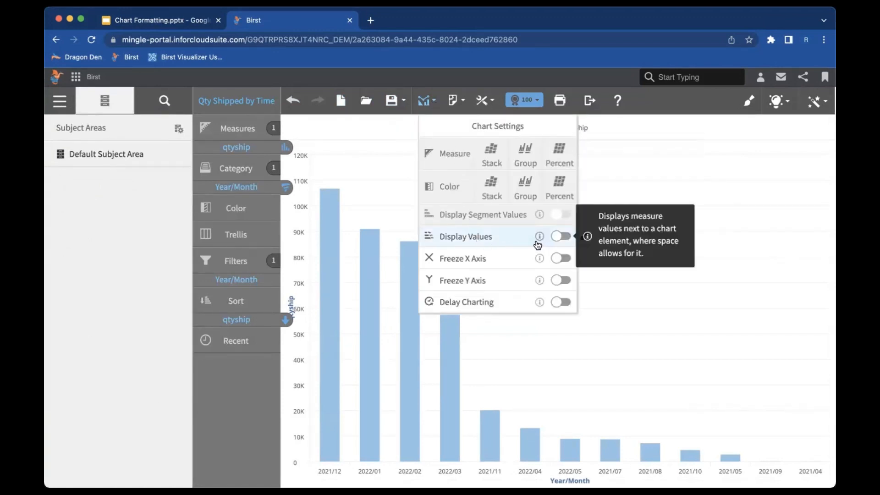
{"action": "left_click", "coordinate": [561, 239]}
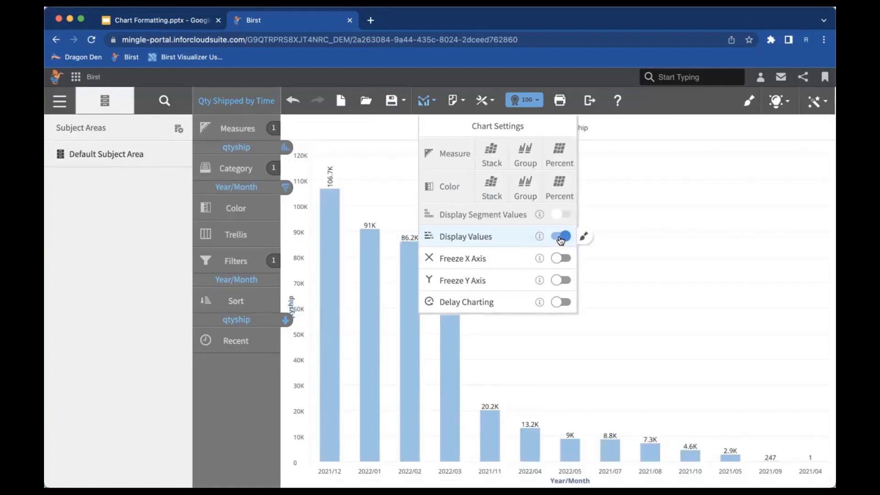
{"action": "left_click", "coordinate": [608, 196]}
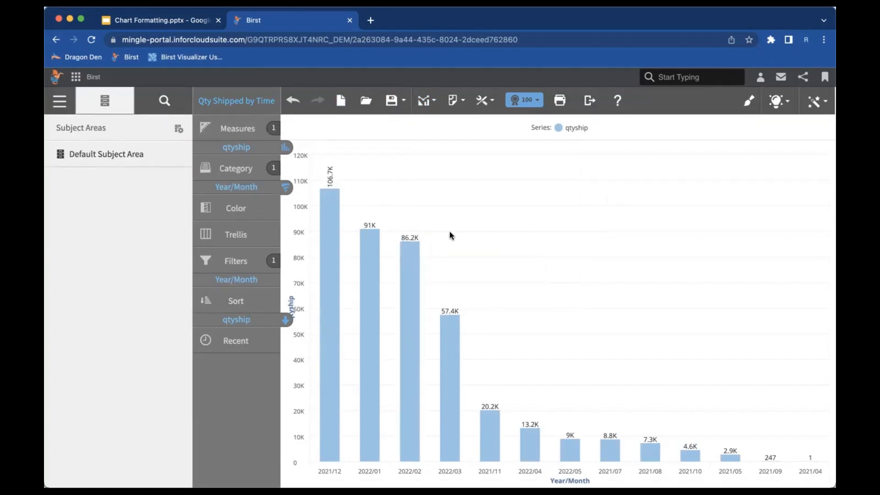
{"action": "left_click", "coordinate": [747, 101]}
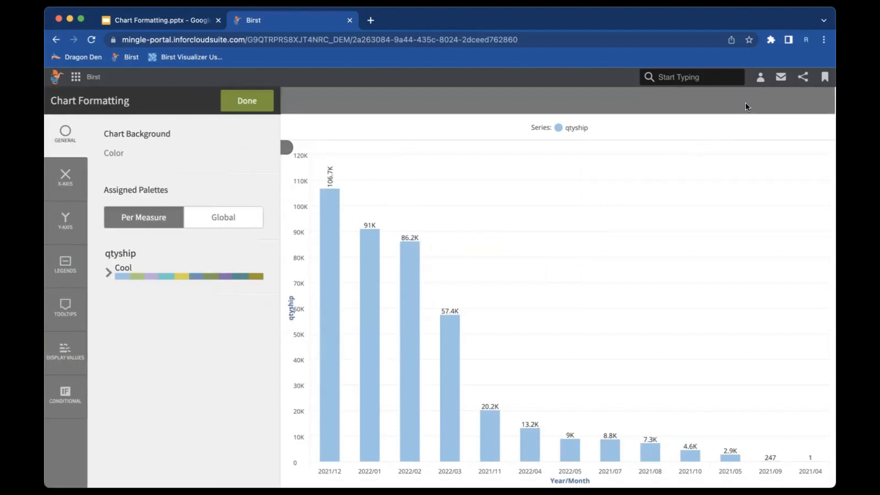
{"action": "left_click", "coordinate": [70, 351]}
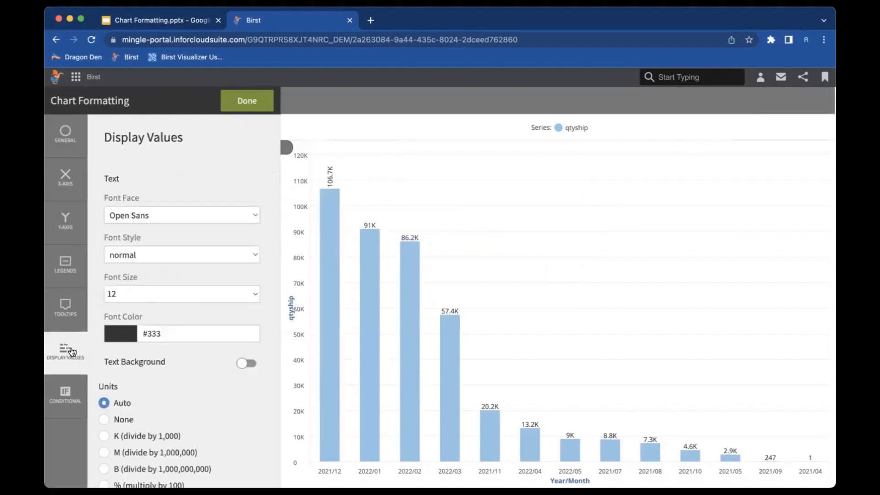
{"action": "scroll", "coordinate": [175, 252], "scroll_direction": "down", "scroll_amount": 5}
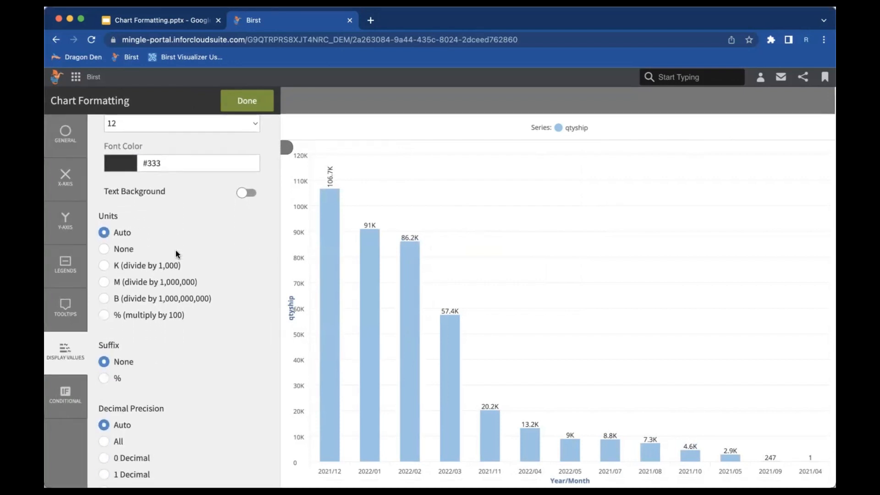
{"action": "left_click", "coordinate": [244, 101]}
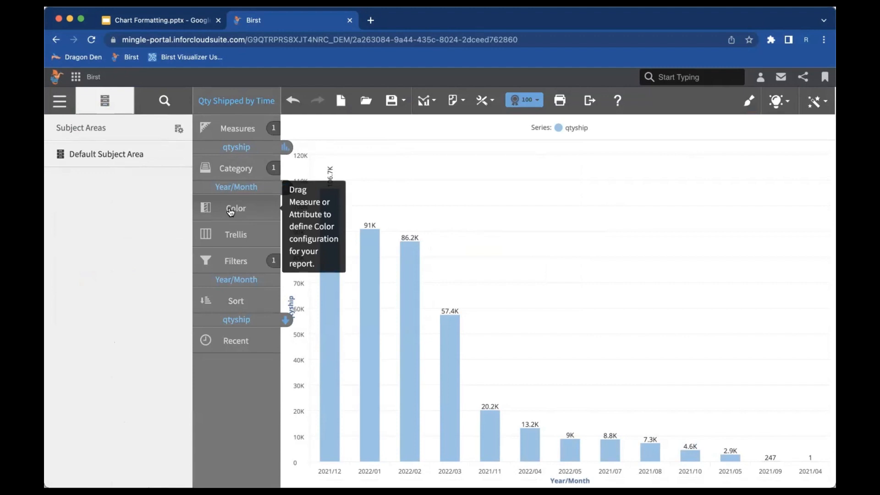
- Search 'qty' and drop qtyship onto the Color slot, then reopen Chart Formatting
{"action": "left_click", "coordinate": [164, 100]}
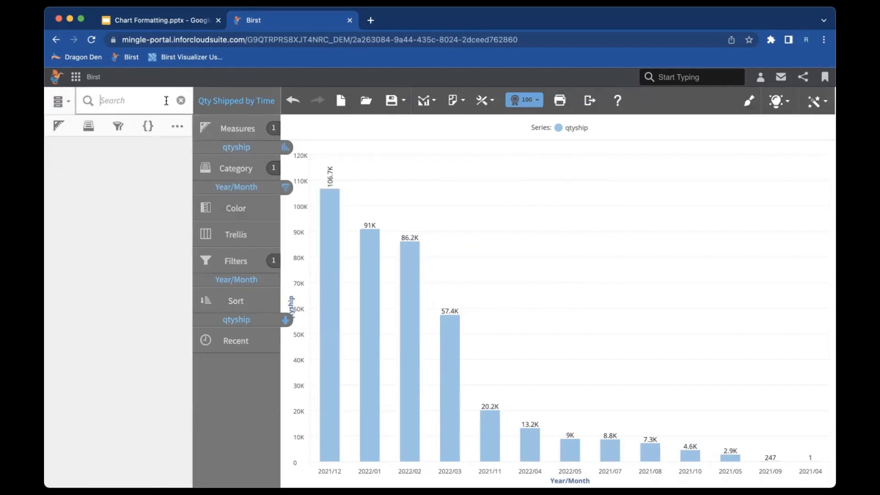
{"action": "type", "text": "qty"}
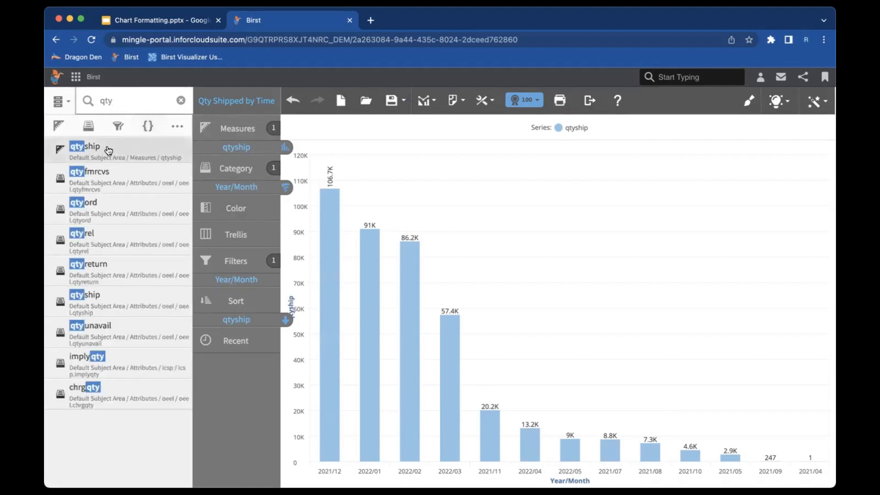
{"action": "left_click_drag", "start_coordinate": [104, 153], "coordinate": [212, 209]}
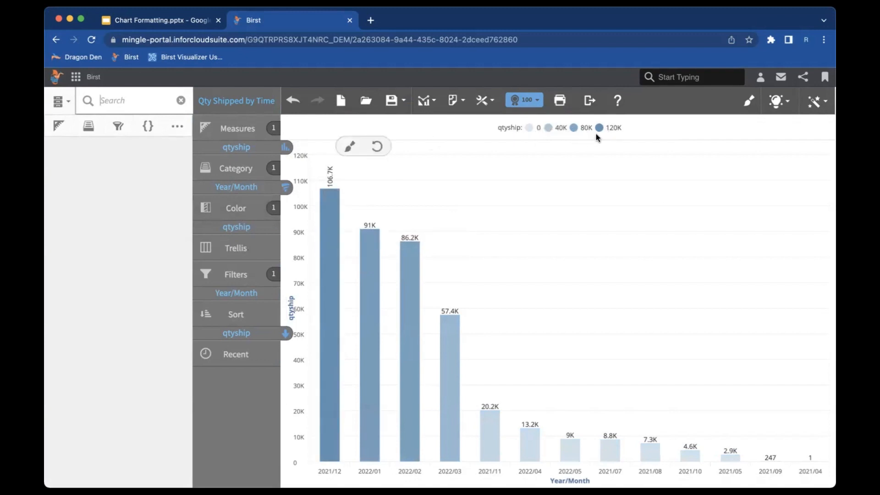
{"action": "left_click", "coordinate": [751, 101]}
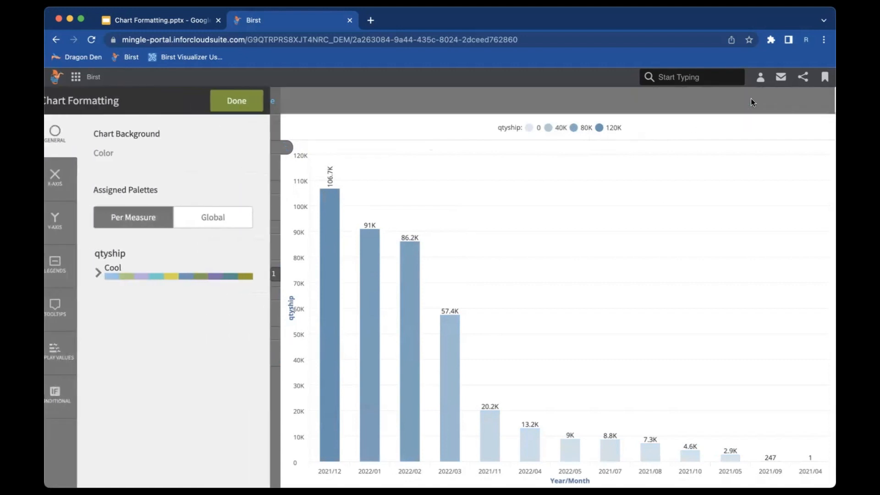
- Enable Basic conditional colouring for qtyship: green above 53,375, red below
{"action": "left_click", "coordinate": [65, 391]}
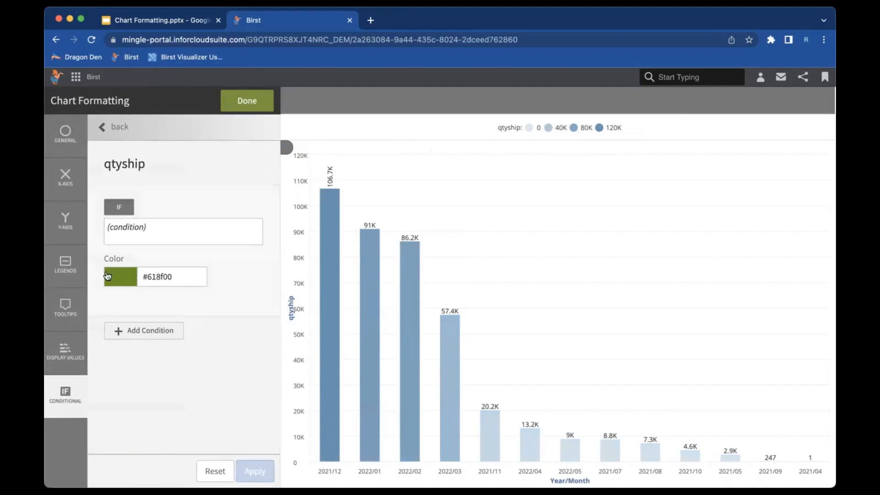
{"action": "left_click", "coordinate": [121, 130]}
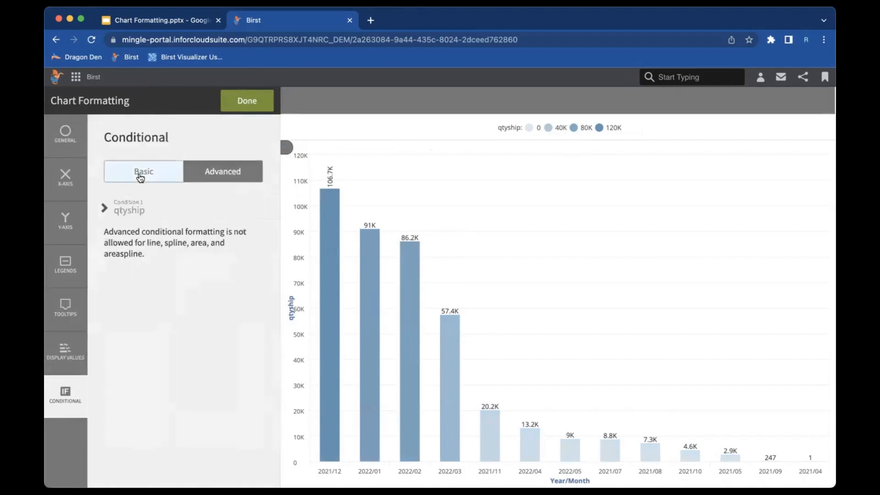
{"action": "left_click", "coordinate": [140, 176]}
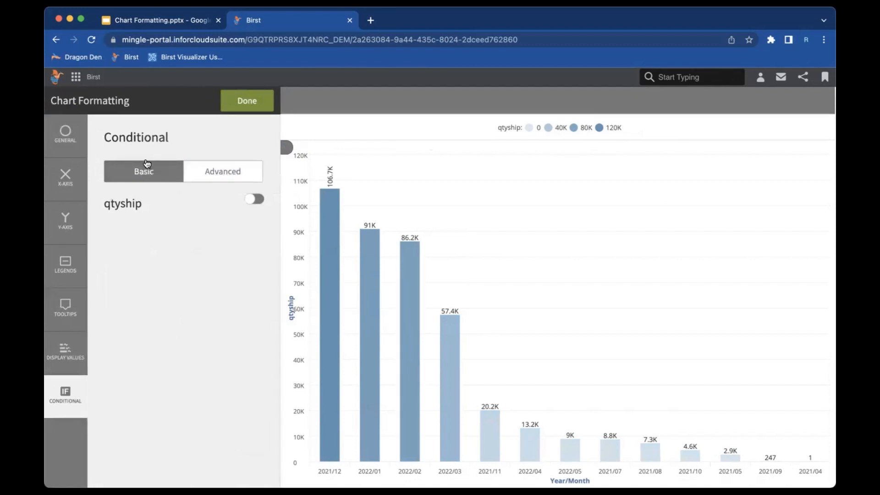
{"action": "left_click", "coordinate": [249, 200]}
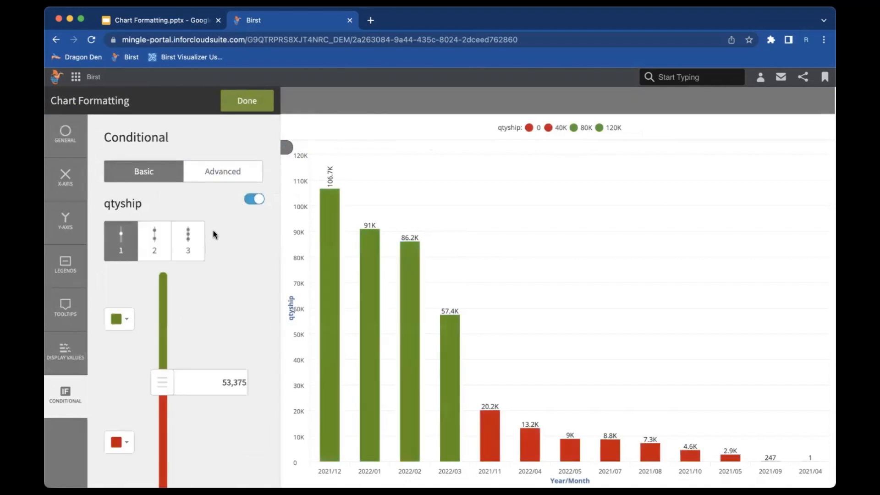
- Set the qtyship green/red threshold to 50000, leaving the green colour unchanged
{"action": "mouse_move", "coordinate": [167, 383]}
{"action": "left_mouse_down"}
{"action": "mouse_move", "coordinate": [169, 322]}
{"action": "mouse_move", "coordinate": [171, 430]}
{"action": "mouse_move", "coordinate": [167, 383]}
{"action": "left_mouse_up"}
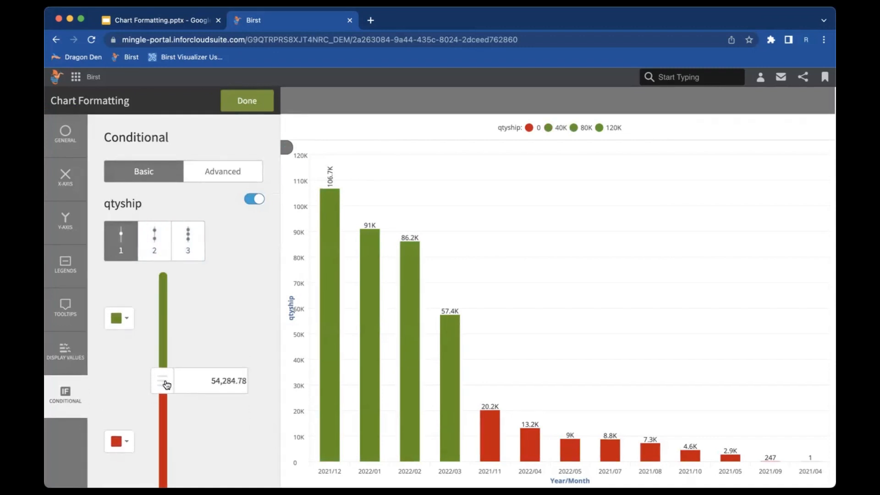
{"action": "left_click", "coordinate": [226, 383]}
{"action": "left_click", "coordinate": [218, 379]}
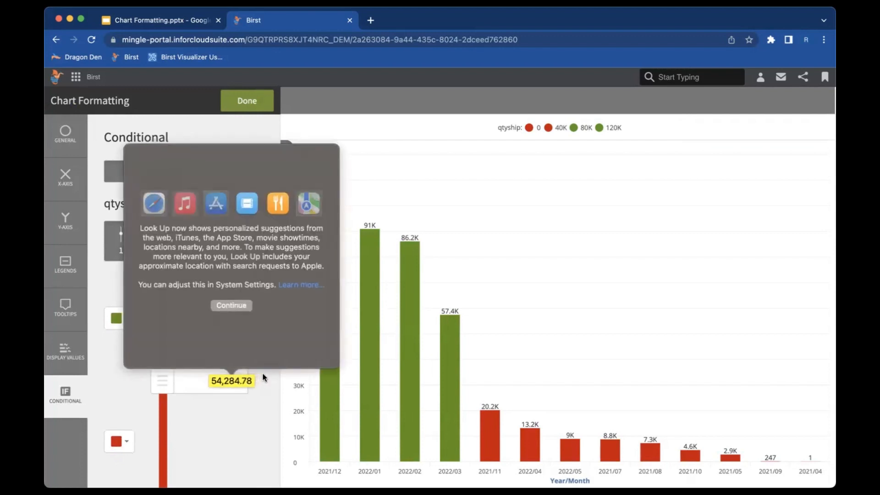
{"action": "left_click", "coordinate": [232, 305]}
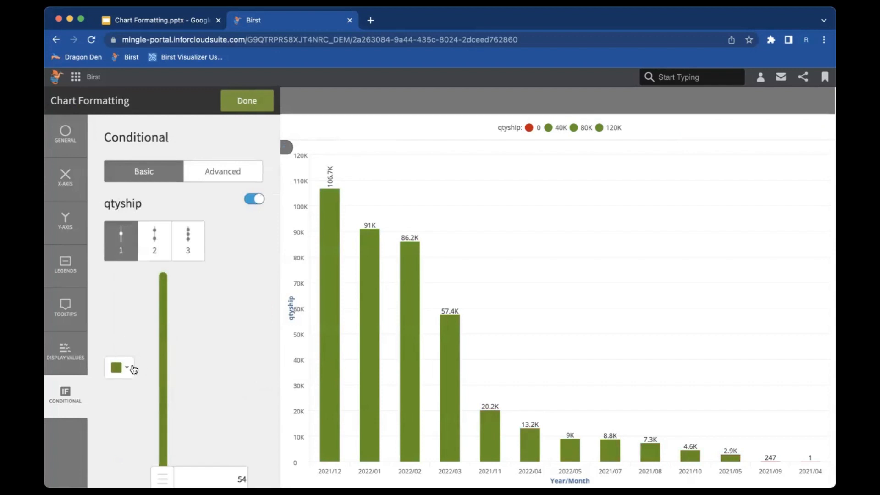
{"action": "left_click", "coordinate": [124, 246]}
{"action": "left_click_drag", "start_coordinate": [233, 386], "coordinate": [249, 387]}
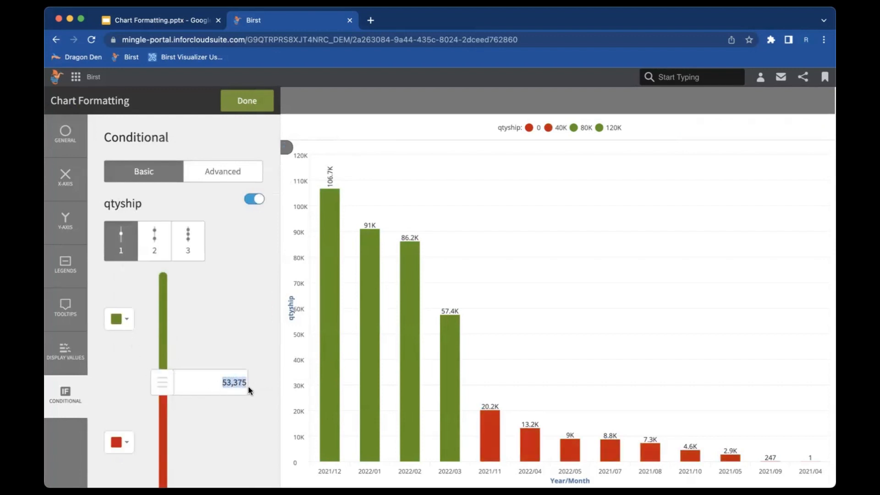
{"action": "type", "text": "50000"}
{"action": "key", "text": "Return"}
{"action": "scroll", "coordinate": [234, 348], "scroll_direction": "down", "scroll_amount": 1}
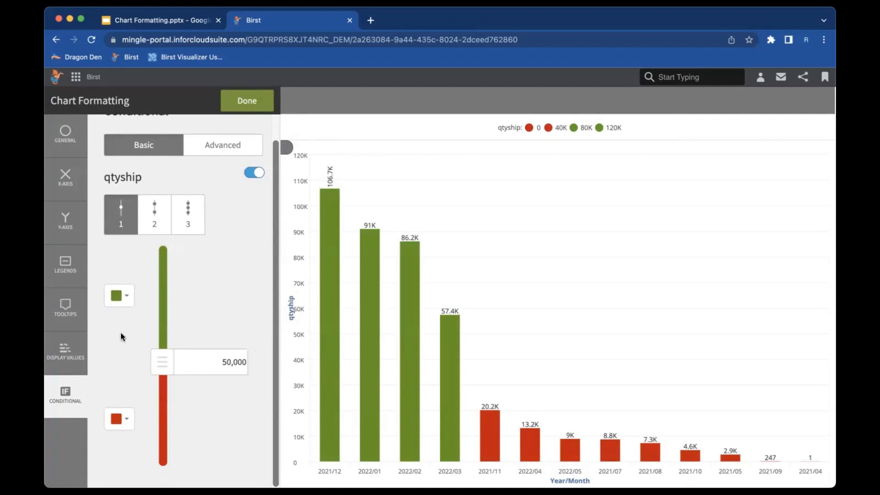
{"action": "left_click", "coordinate": [126, 296]}
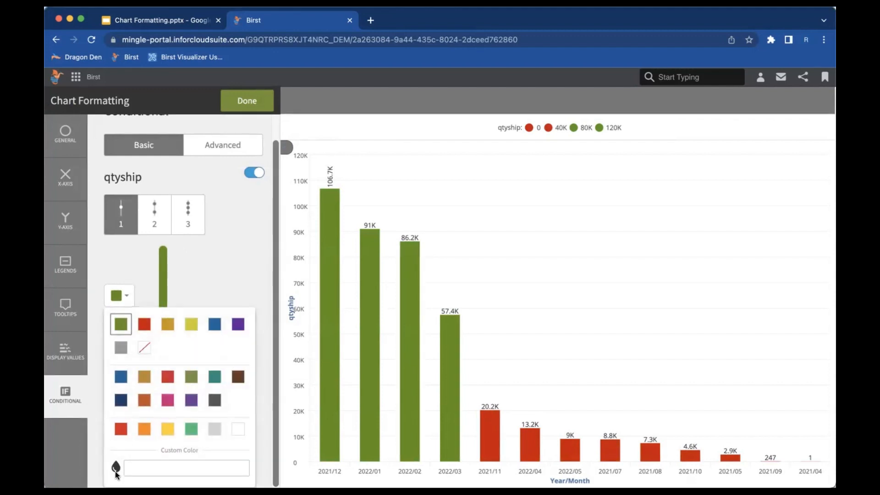
{"action": "left_click", "coordinate": [228, 259]}
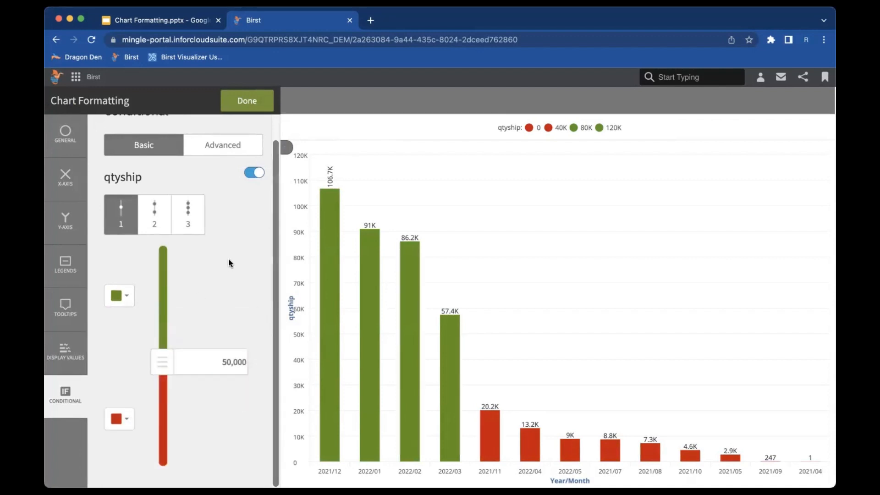
- Switch qtyship colouring to Advanced, add a red ELSE IF condition, and finish with Done
{"action": "left_click", "coordinate": [224, 147]}
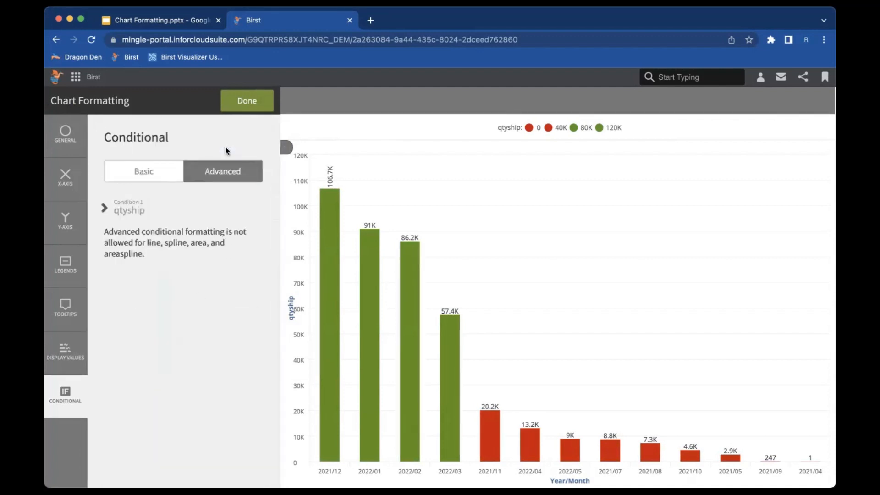
{"action": "left_click", "coordinate": [107, 210]}
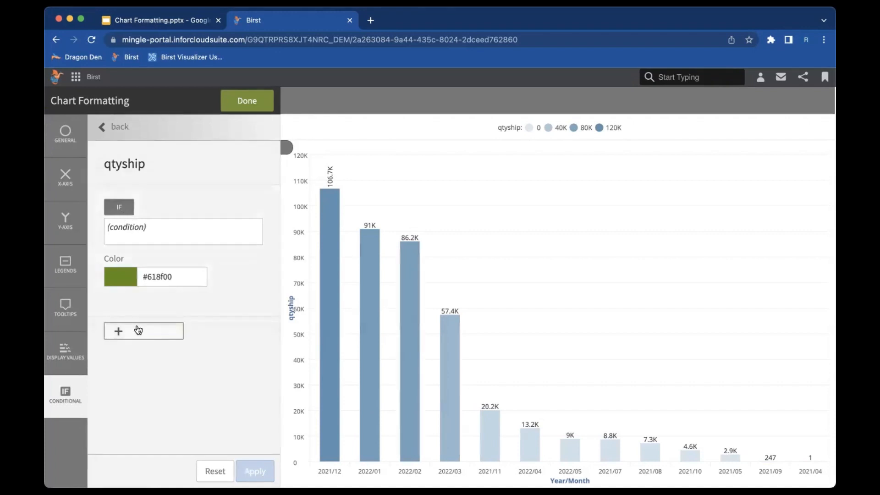
{"action": "left_click", "coordinate": [138, 329]}
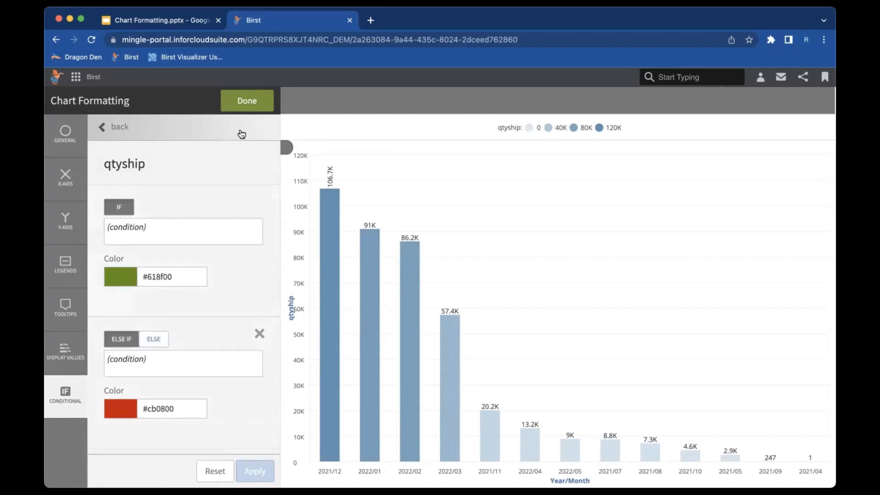
{"action": "left_click", "coordinate": [249, 103]}
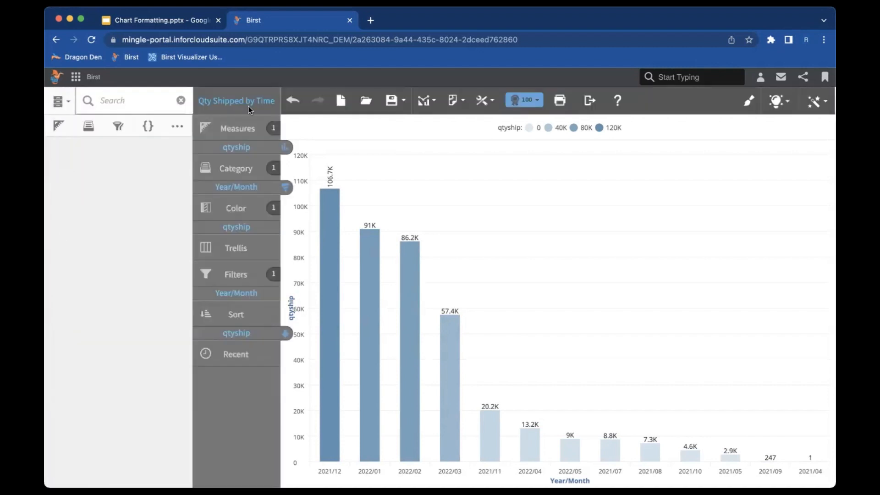